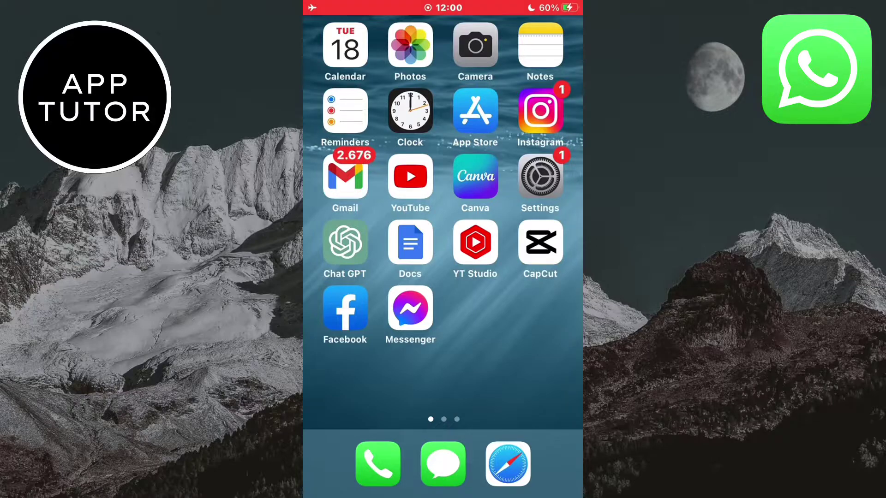
- Switch off Airplane Mode and Do Not Disturb from Control Center
drag(443, 494, 443, 230)
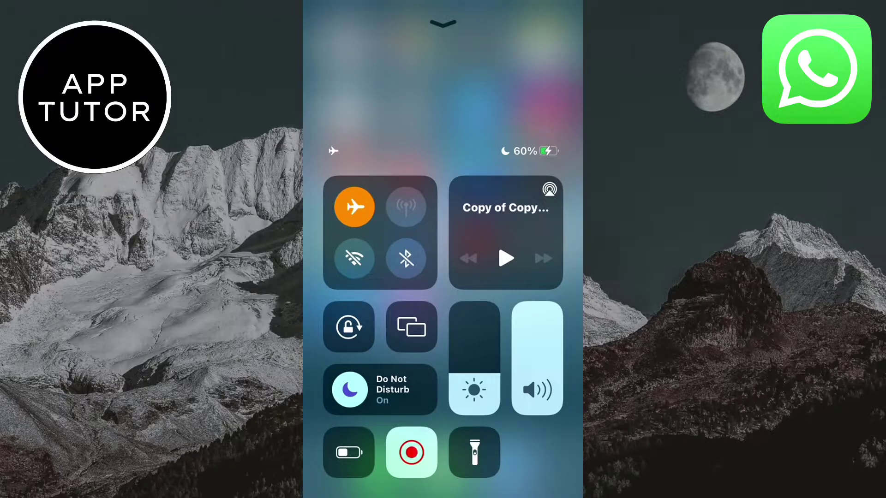
click(355, 206)
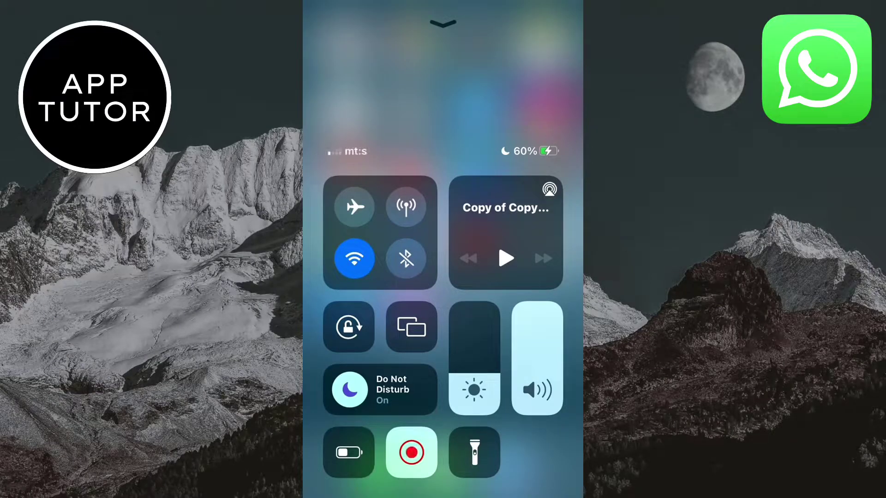
click(350, 390)
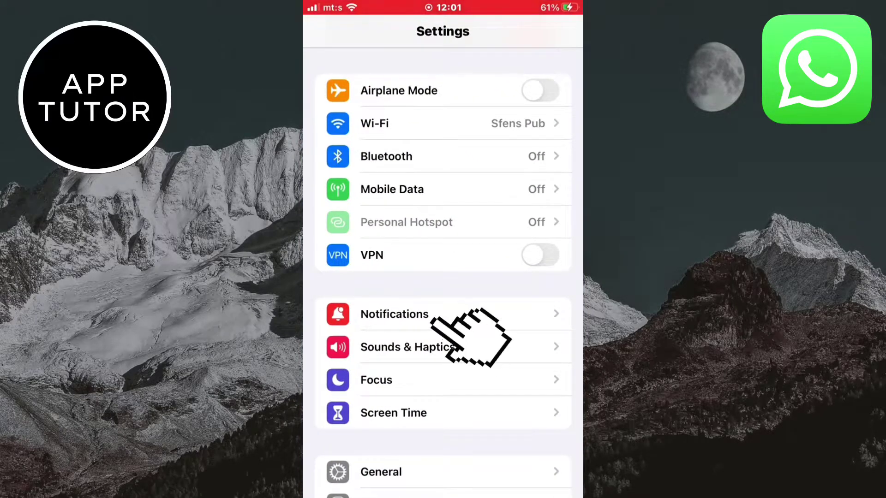
- Set notification Show Previews to Always
click(395, 315)
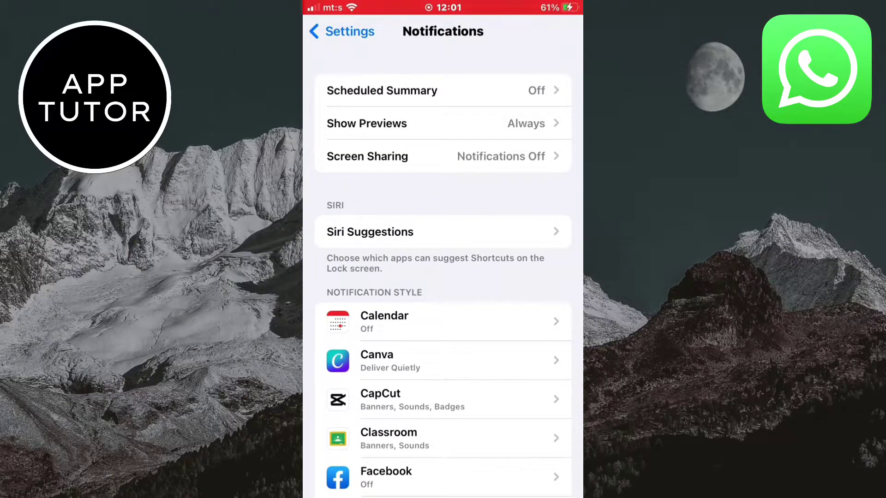
click(366, 124)
click(343, 157)
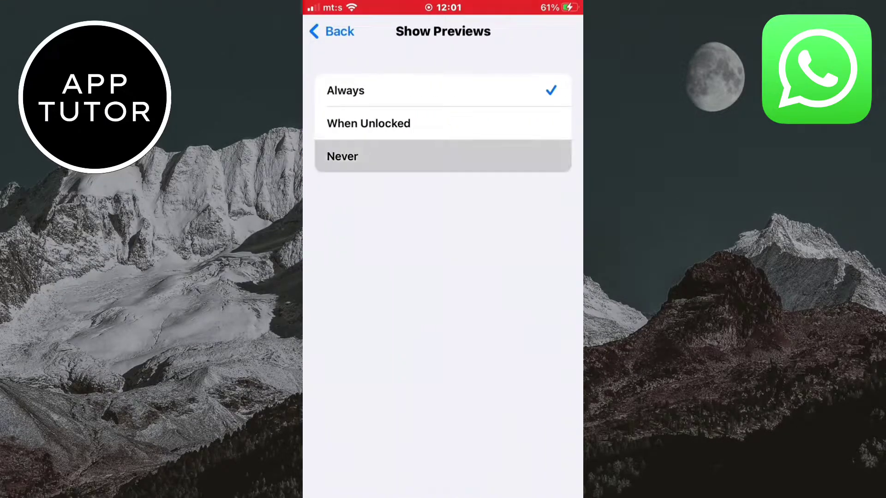
click(345, 91)
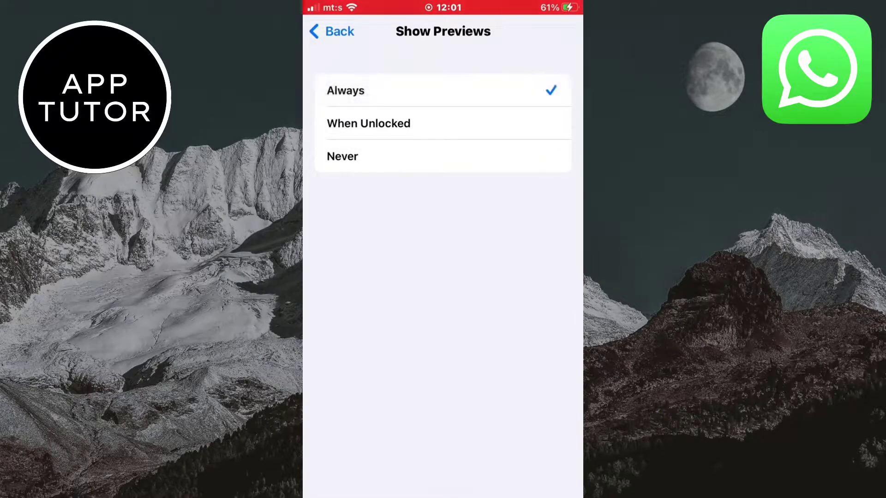
click(332, 31)
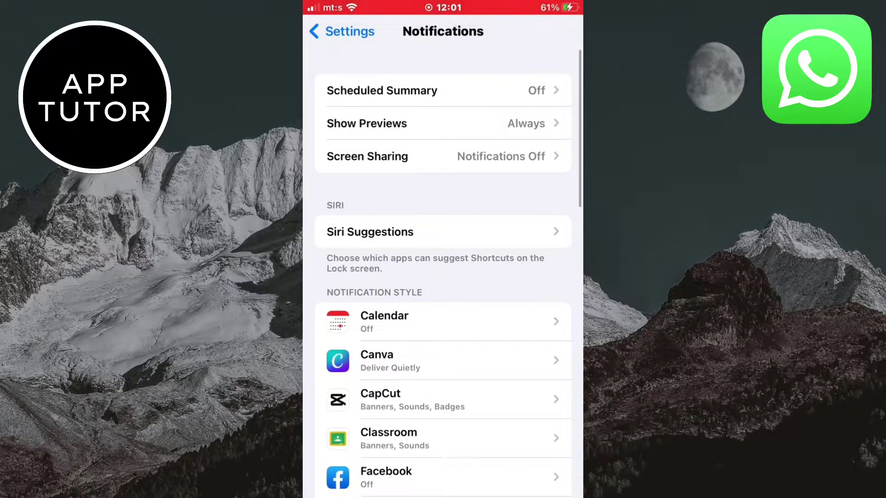
- Scroll down the Notifications app list to WhatsApp
scroll(443, 256, down, 10)
scroll(442, 272, down, 5)
scroll(443, 272, down, 5)
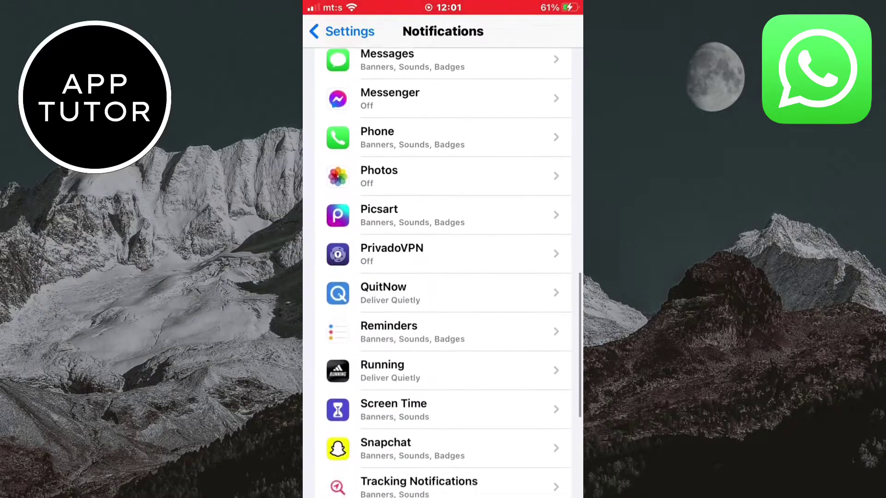
scroll(443, 272, down, 5)
scroll(443, 272, down, 3)
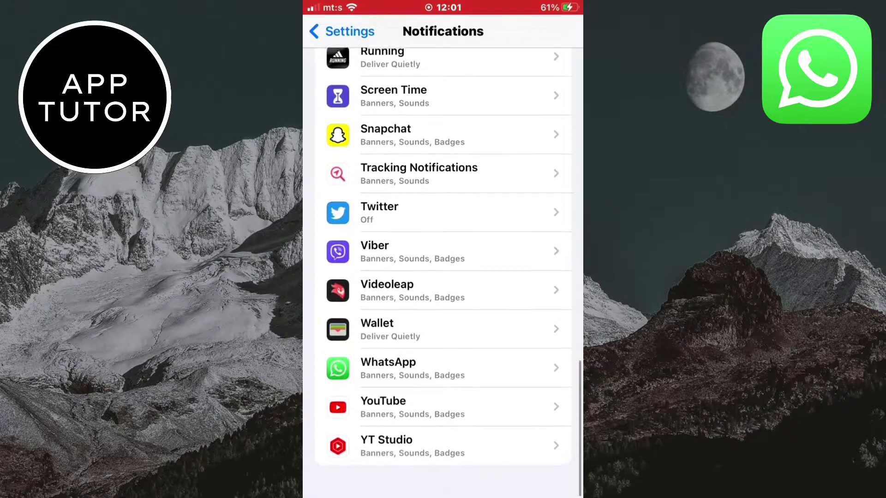
- Re-enable WhatsApp notifications with Lock Screen, Notification Centre and Banners all ticked
click(450, 374)
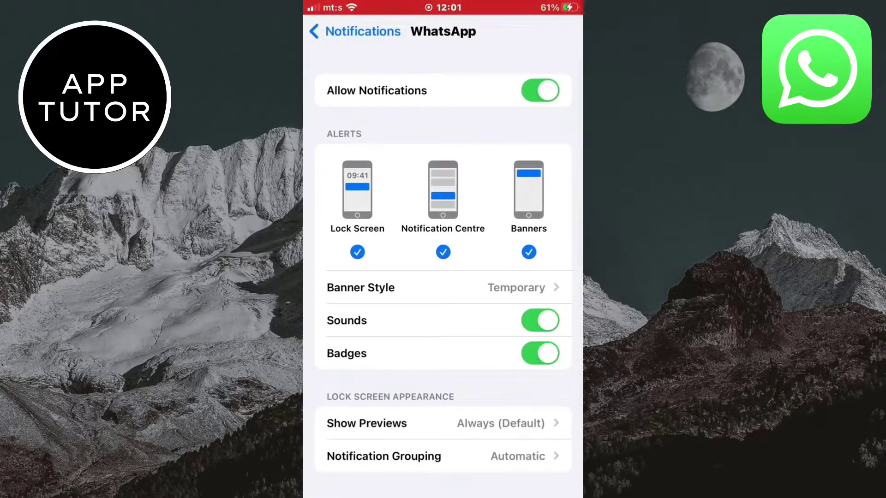
click(540, 90)
click(540, 91)
click(529, 252)
click(443, 252)
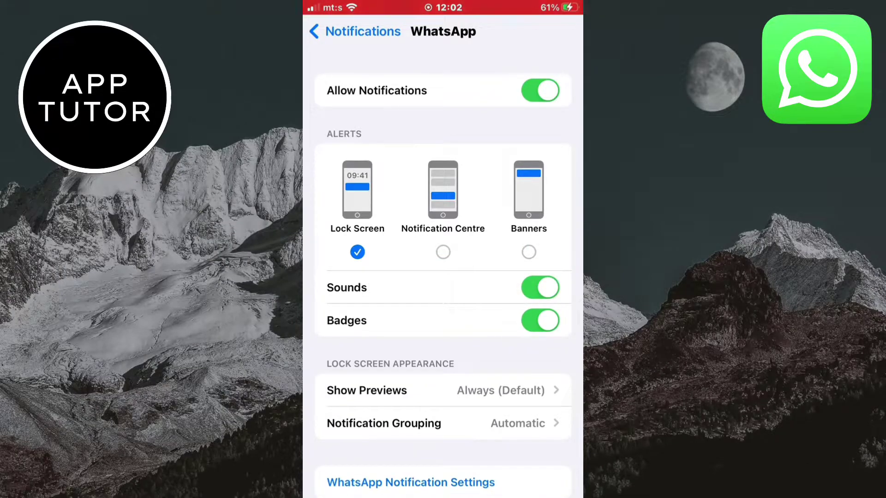
click(443, 251)
click(529, 252)
scroll(443, 277, down, 1)
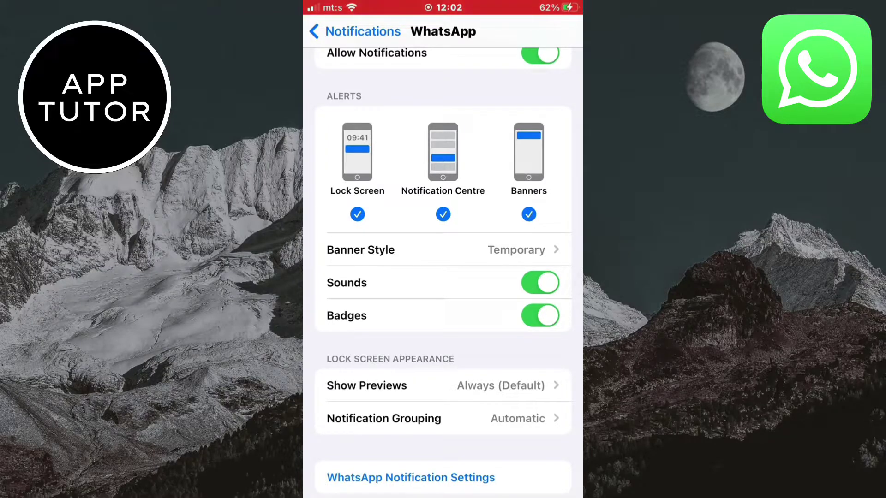
- Leave Settings and launch WhatsApp from the Home Screen
key(super)
scroll(443, 185, right, 5)
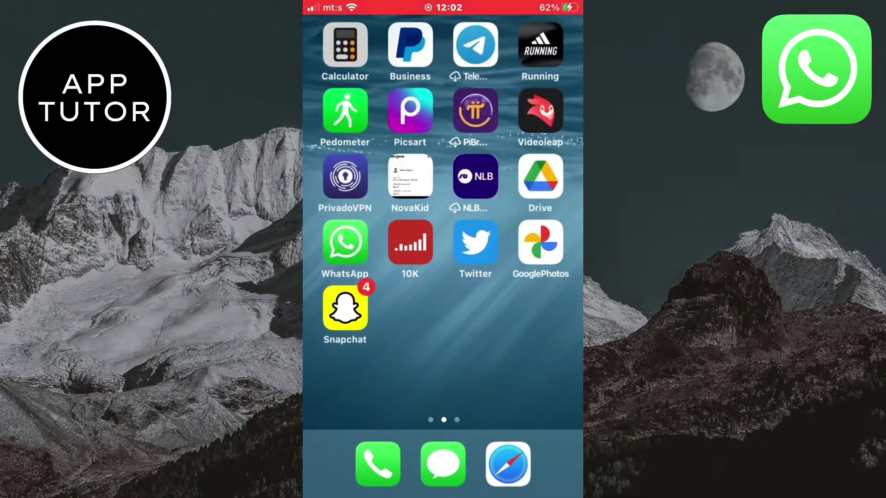
click(346, 242)
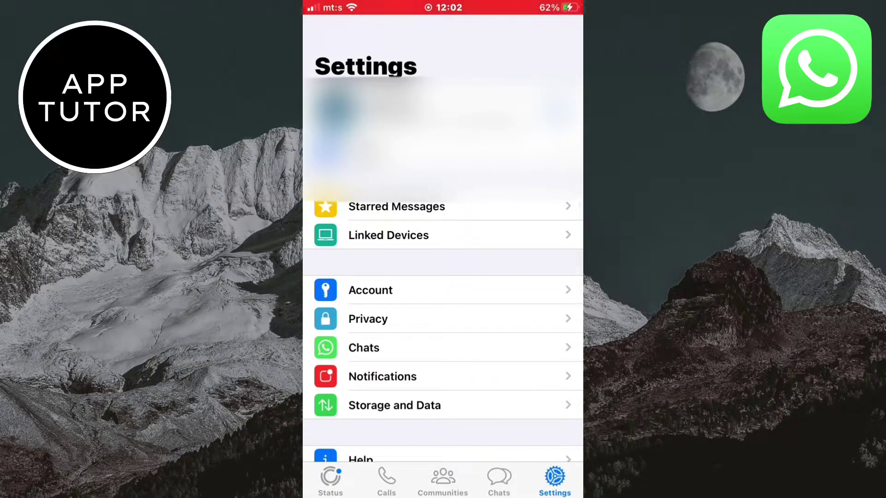
- Turn WhatsApp's message and group notifications off and back on
scroll(443, 323, up, 1)
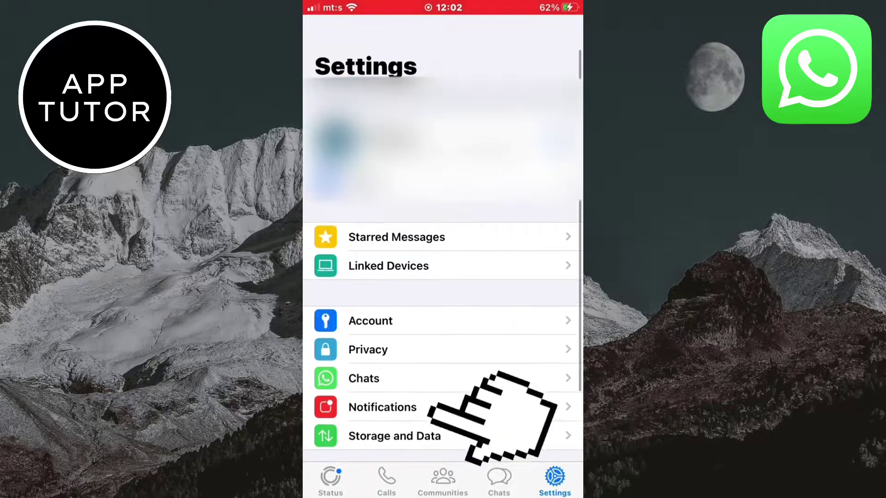
click(443, 413)
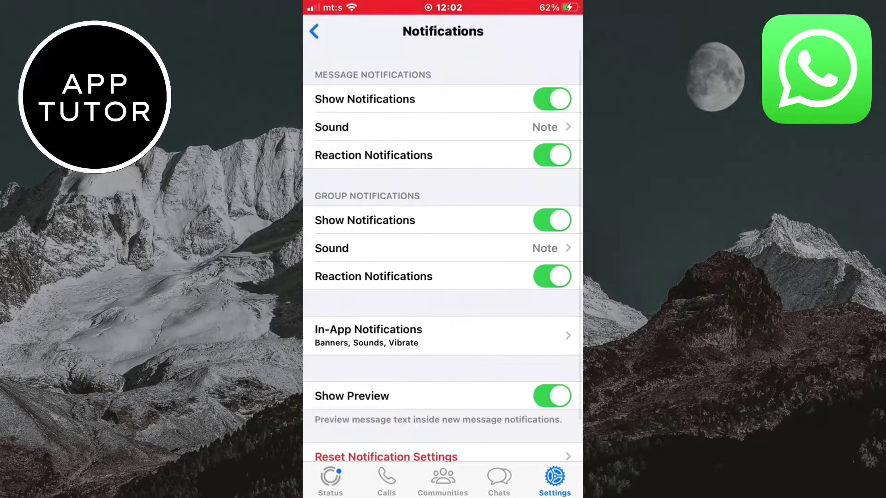
click(552, 99)
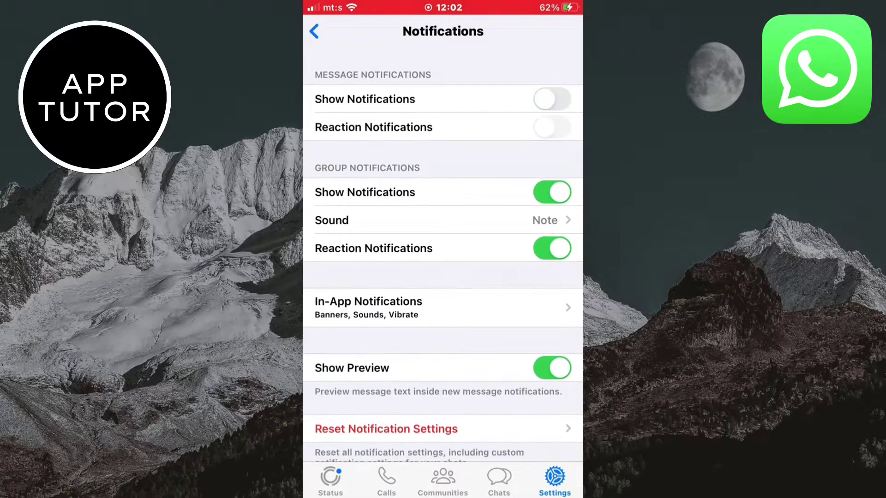
click(552, 100)
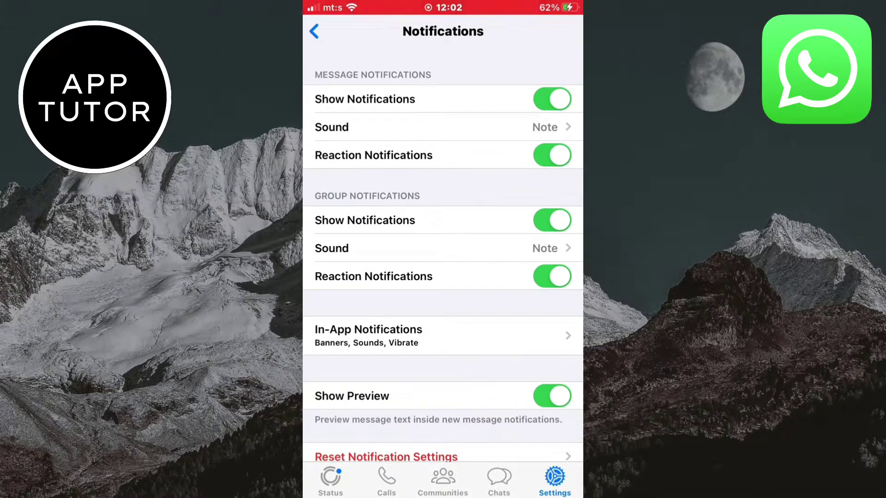
click(552, 220)
click(552, 220)
- Close WhatsApp and launch Settings from the first Home Screen page
key(super)
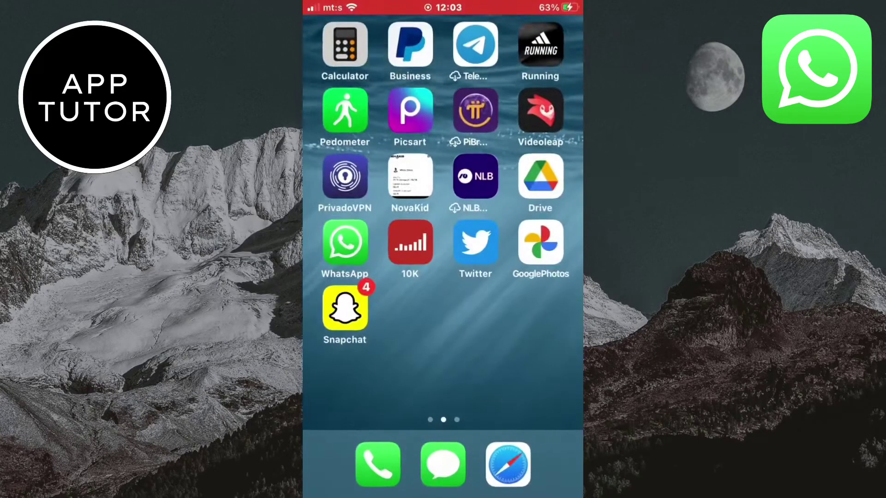
drag(351, 277, 535, 277)
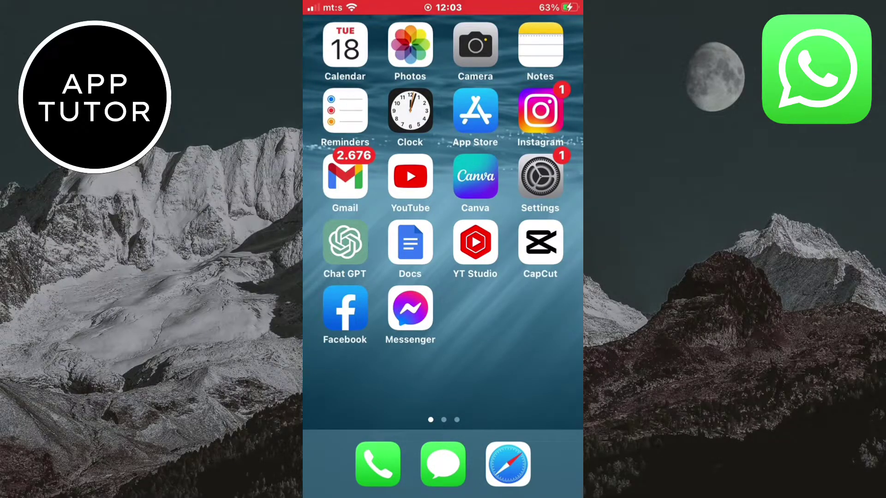
click(540, 177)
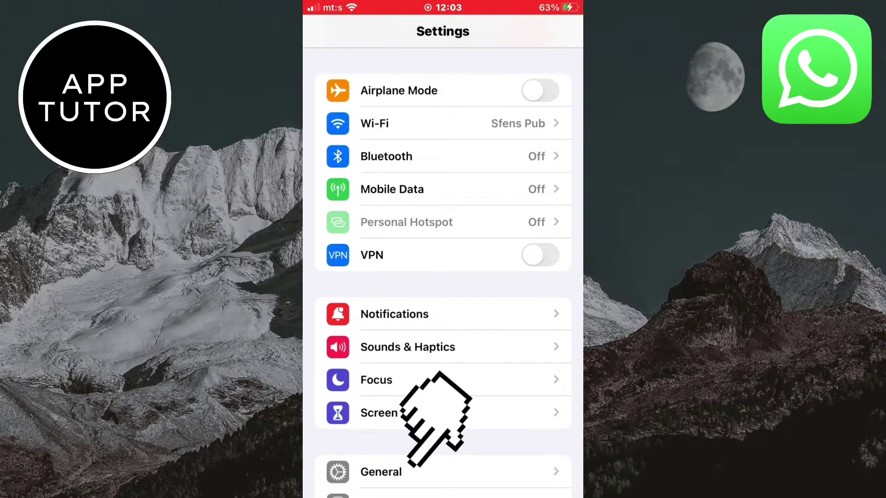
- Check under General > Background App Refresh that WhatsApp's refresh is on
click(381, 472)
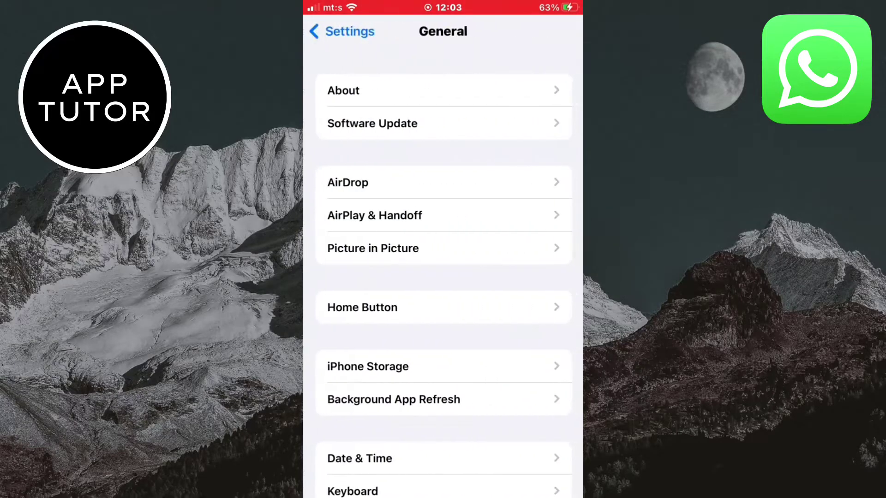
click(456, 397)
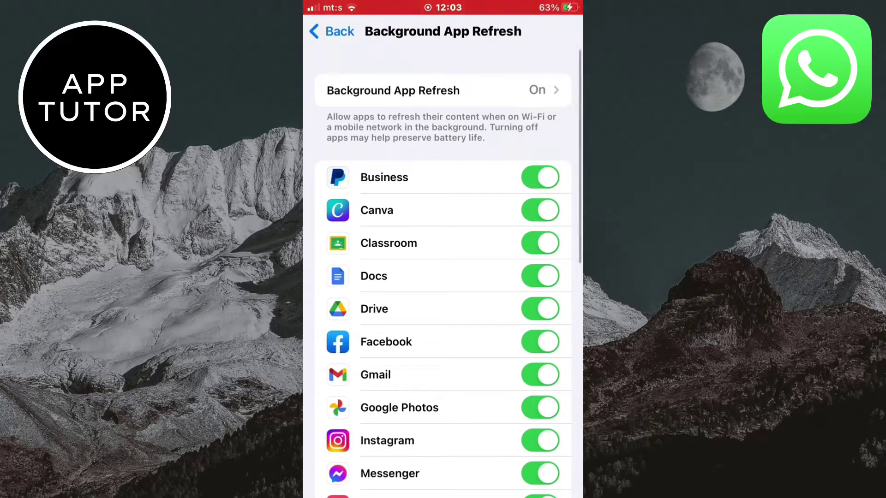
scroll(443, 272, down, 3)
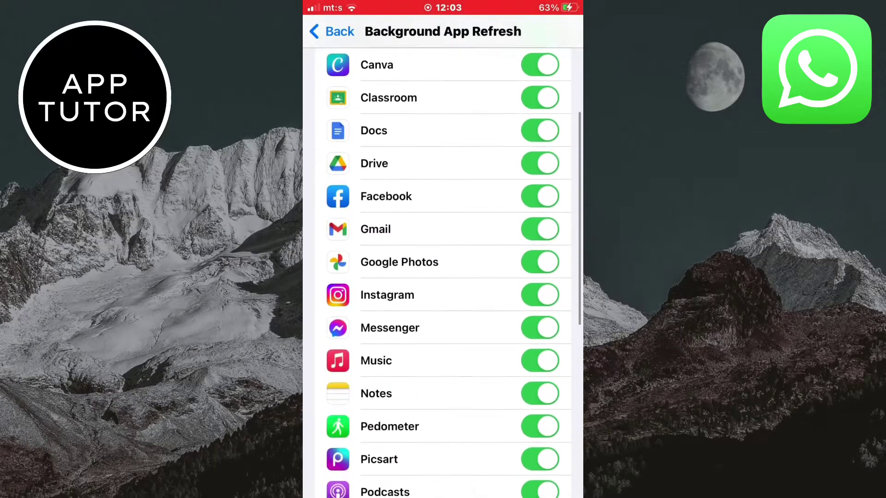
scroll(443, 272, down, 5)
scroll(443, 272, down, 2)
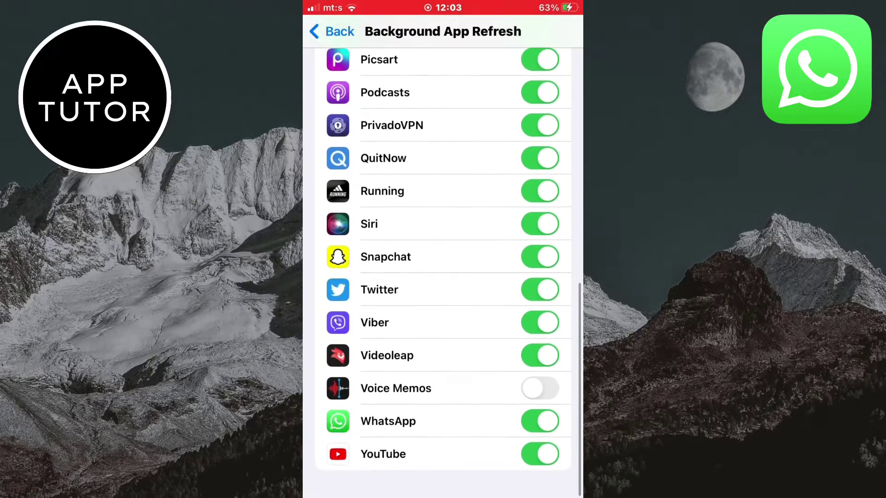